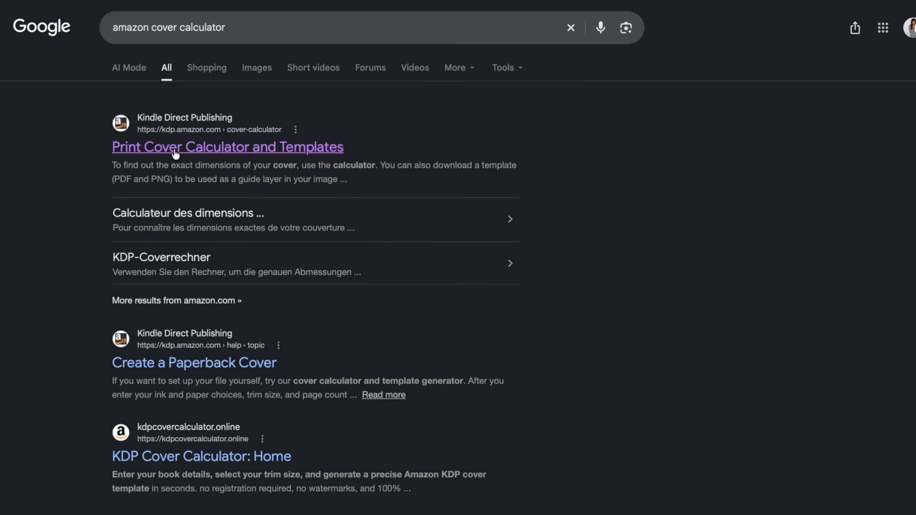
Open the KDP Print Cover Calculator and set the binding type to Paperback and the interior type to Black & white.
left_click(175, 148)
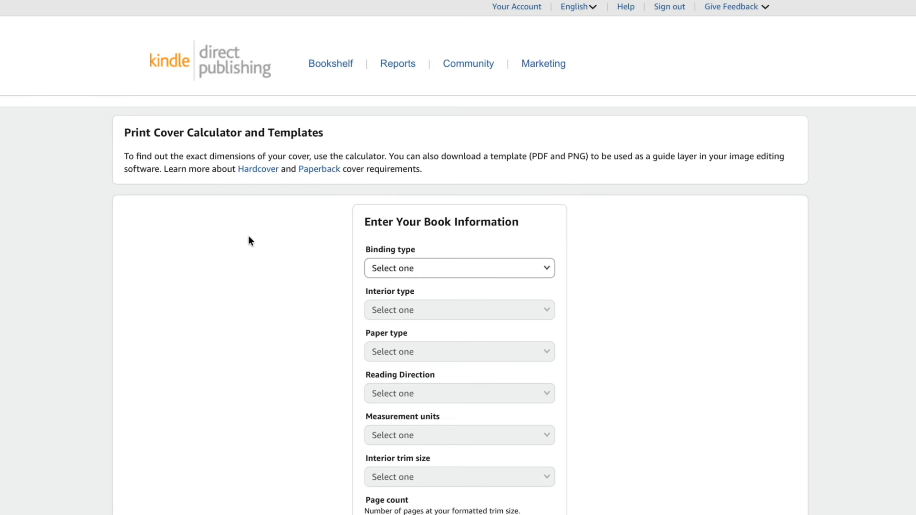
scroll(248, 237, "down", 3)
left_click(398, 200)
left_click(395, 210)
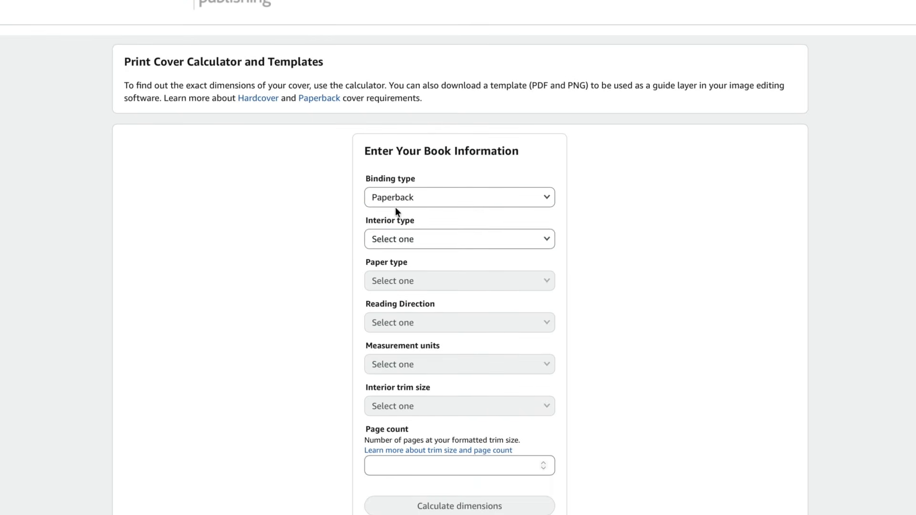
left_click(402, 237)
left_click(398, 206)
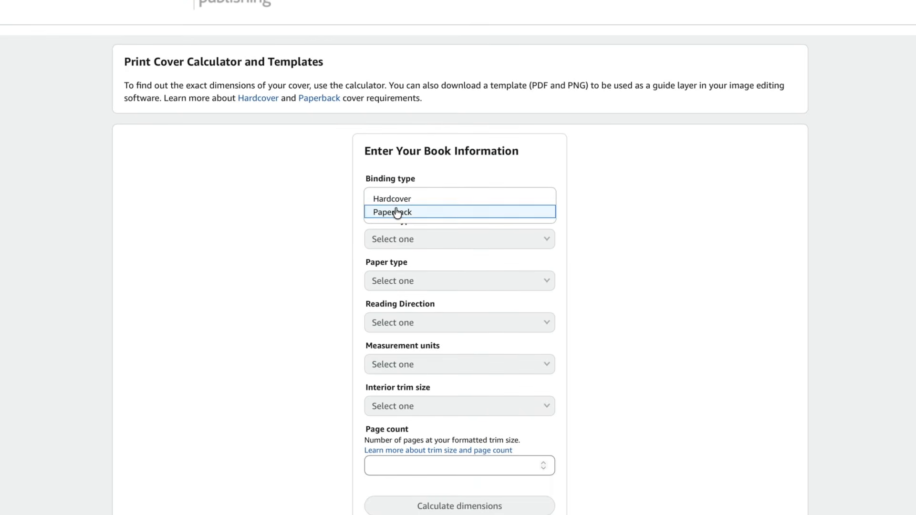
left_click(397, 212)
left_click(402, 238)
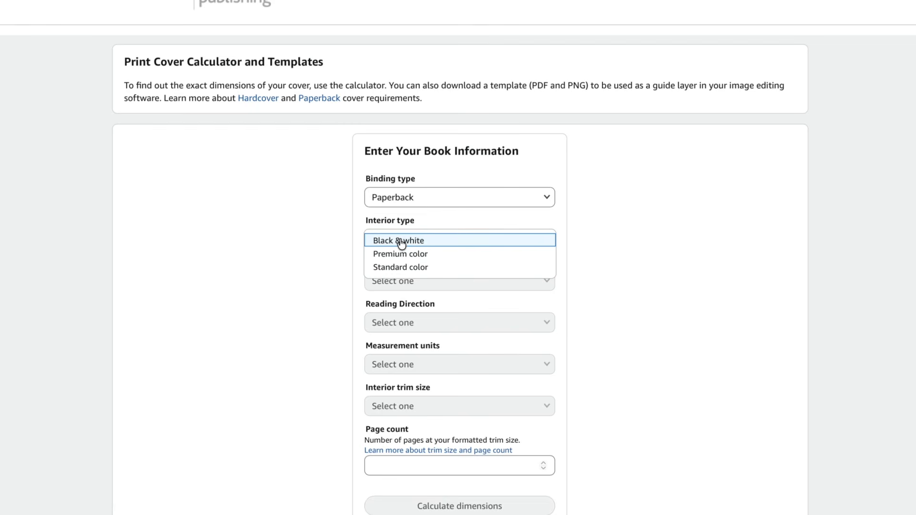
left_click(414, 242)
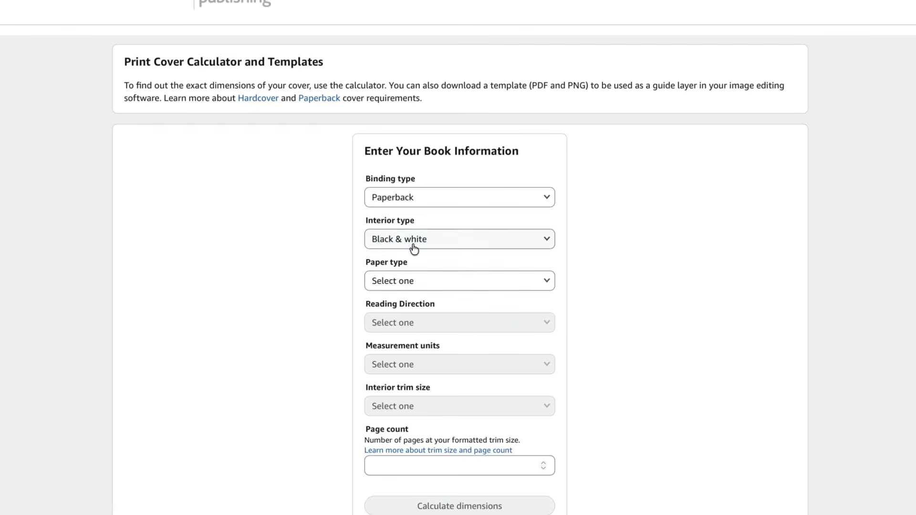
Set the paper type to White paper, the reading direction to Left to Right and the measurement units to Inches.
left_click(414, 281)
left_click(413, 283)
left_click(415, 323)
left_click(417, 325)
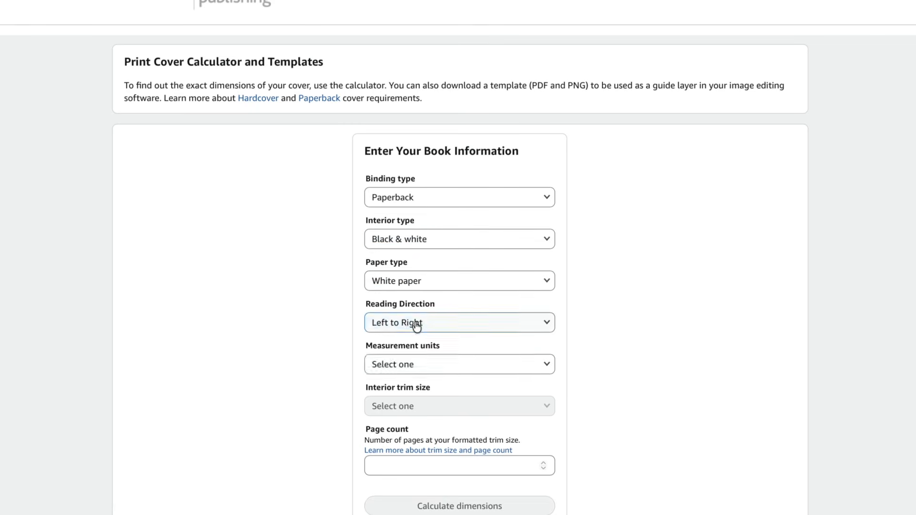
left_click(412, 365)
left_click(410, 368)
Choose the 8.5 x 11 in trim size, enter a page count of 58 and calculate the cover dimensions.
left_click(413, 407)
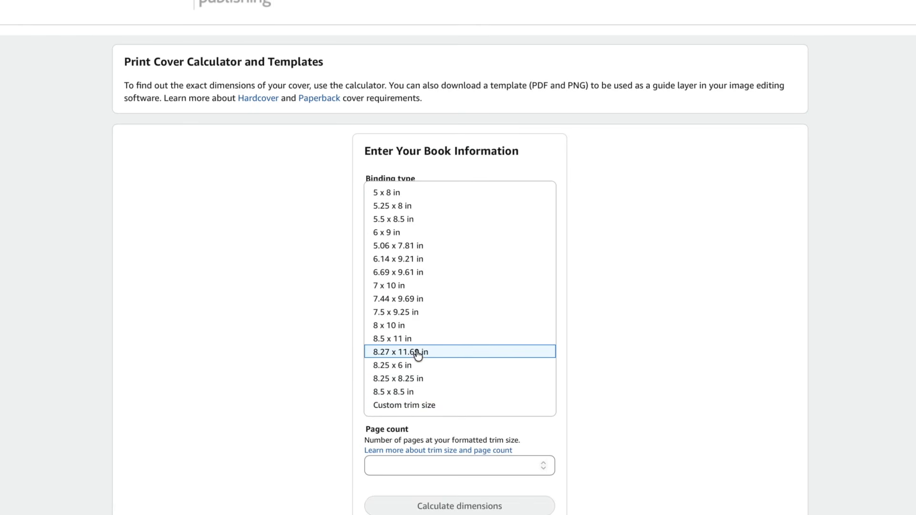
scroll(415, 358, "down", 1)
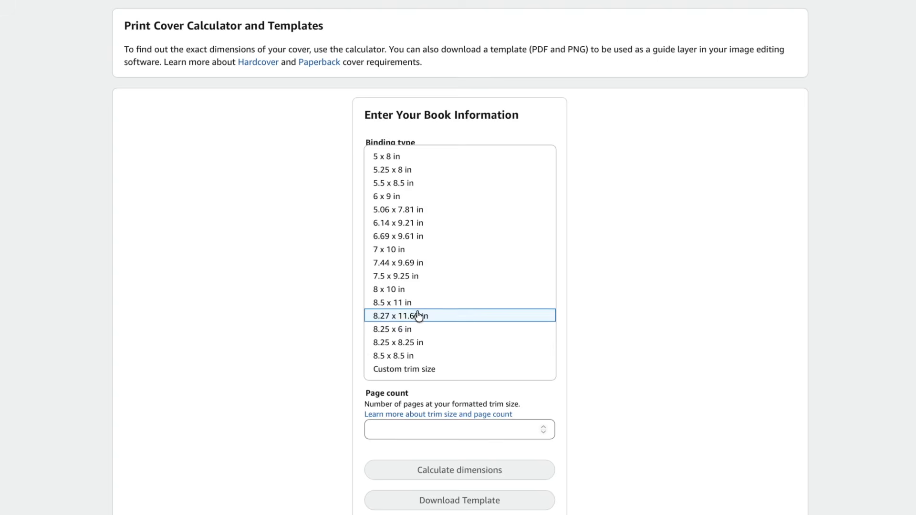
left_click(418, 305)
left_click(449, 429)
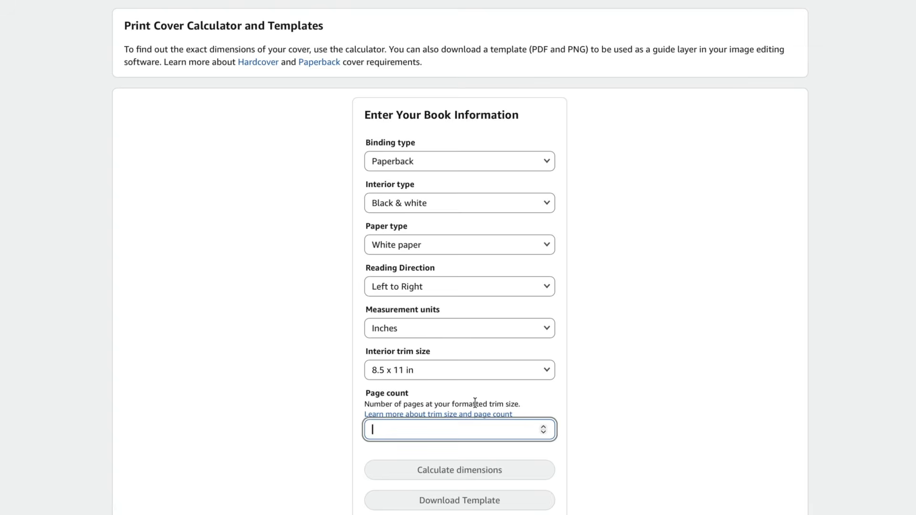
type("58")
scroll(490, 378, "down", 2)
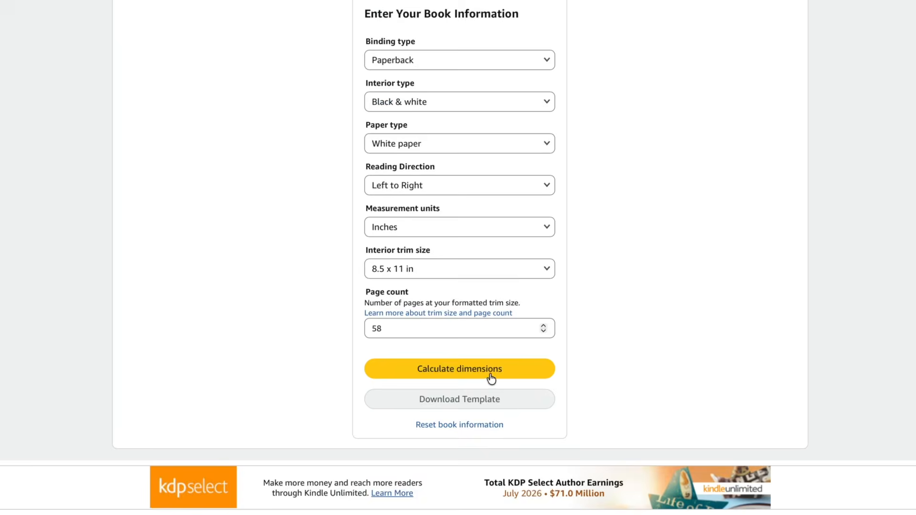
left_click(490, 376)
Highlight the Full Cover width and height in the results and download the cover template.
scroll(489, 378, "up", 2)
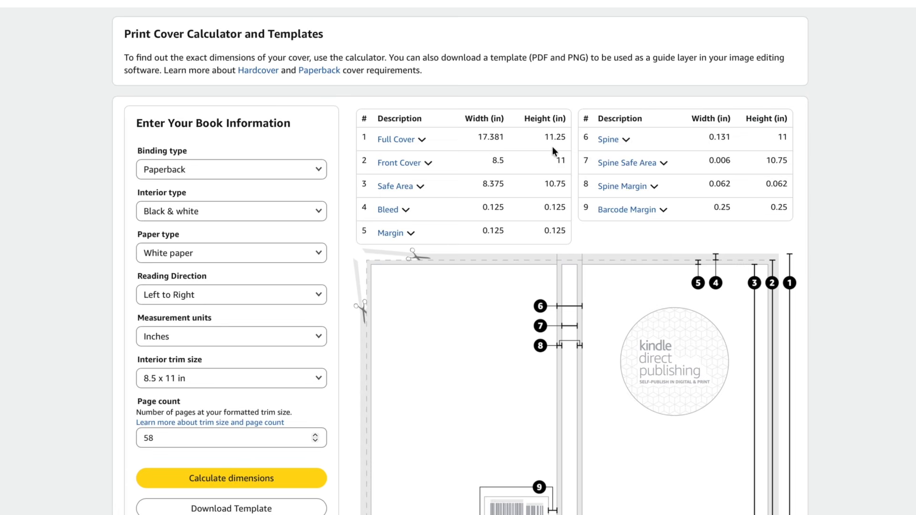
left_click_drag(357, 137, 543, 143)
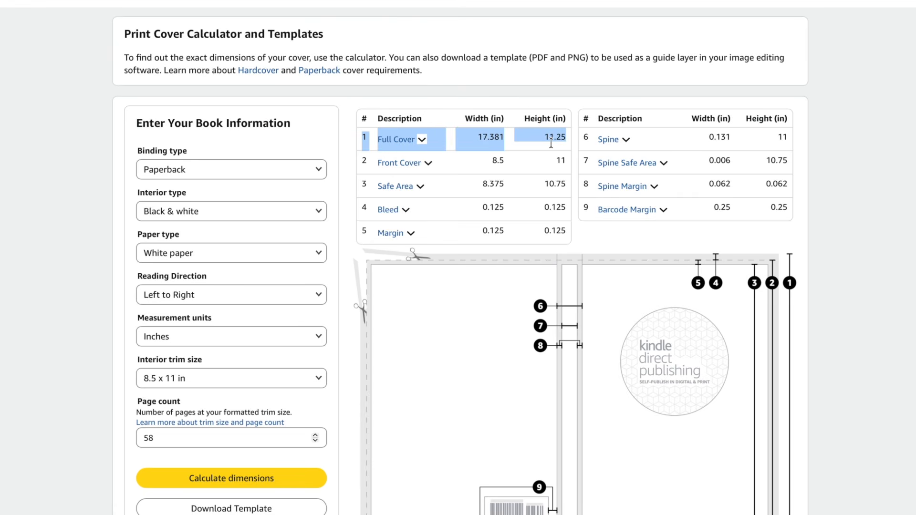
scroll(552, 142, "down", 2)
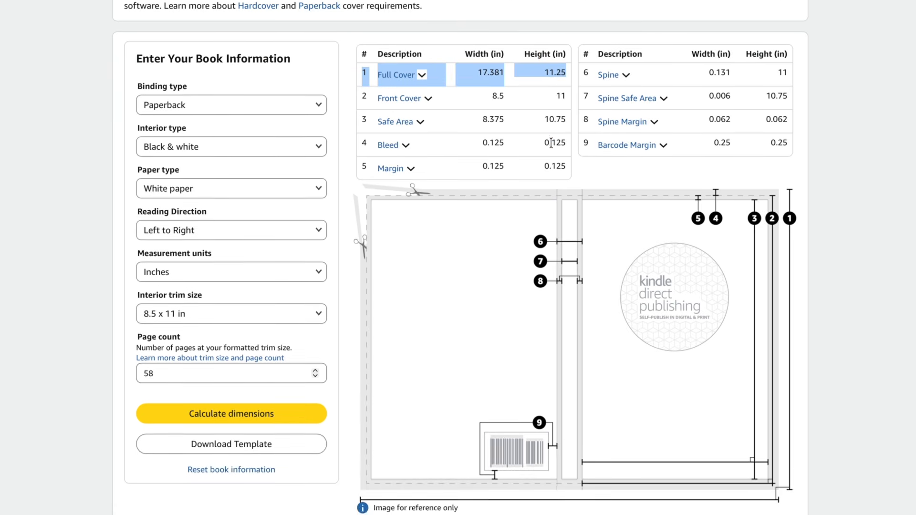
left_click(236, 449)
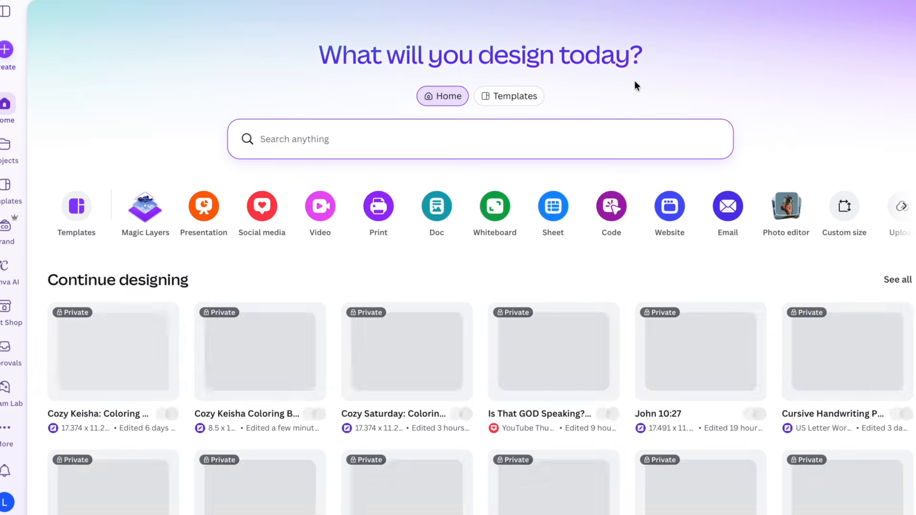
Switch to Canva and start a custom-size design with its units set to inches.
left_click(414, 134)
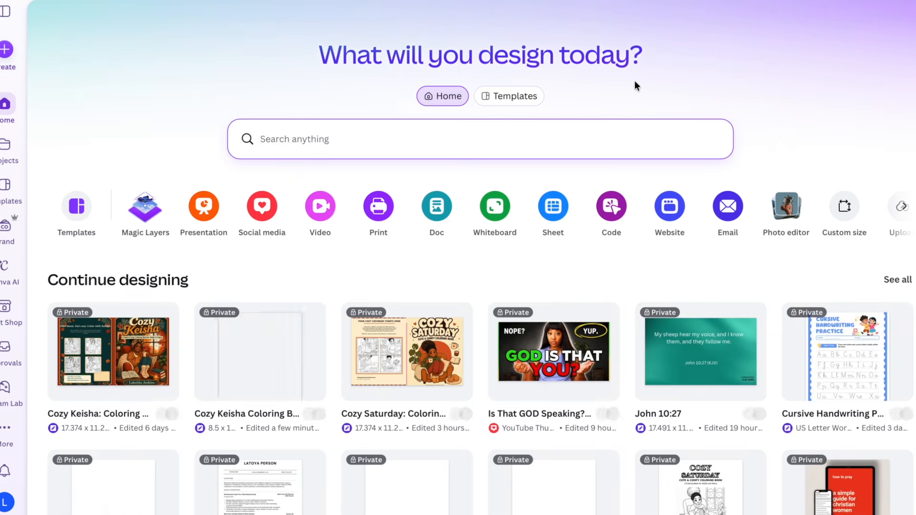
left_click(7, 52)
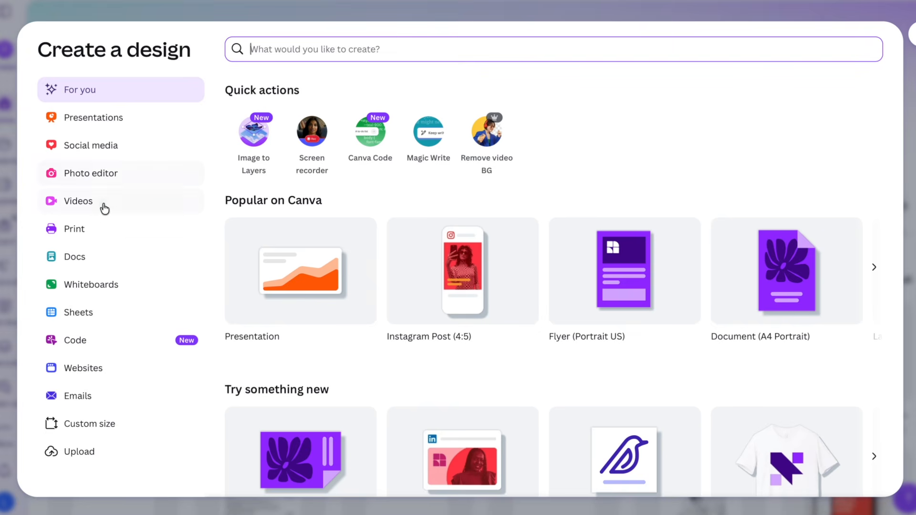
left_click(90, 426)
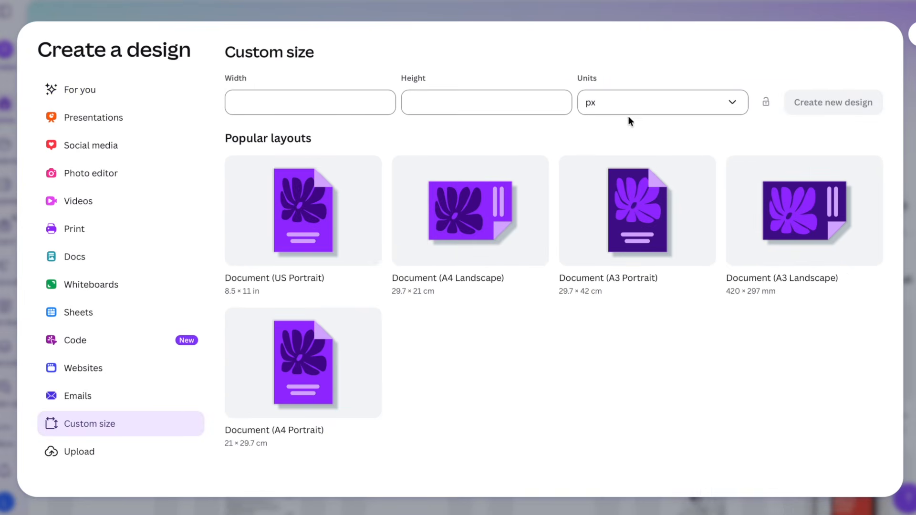
left_click(630, 111)
left_click(621, 164)
Set the custom size to 17.381 in wide by 11.25 in high and create the design.
left_click(274, 101)
left_click(79, 1)
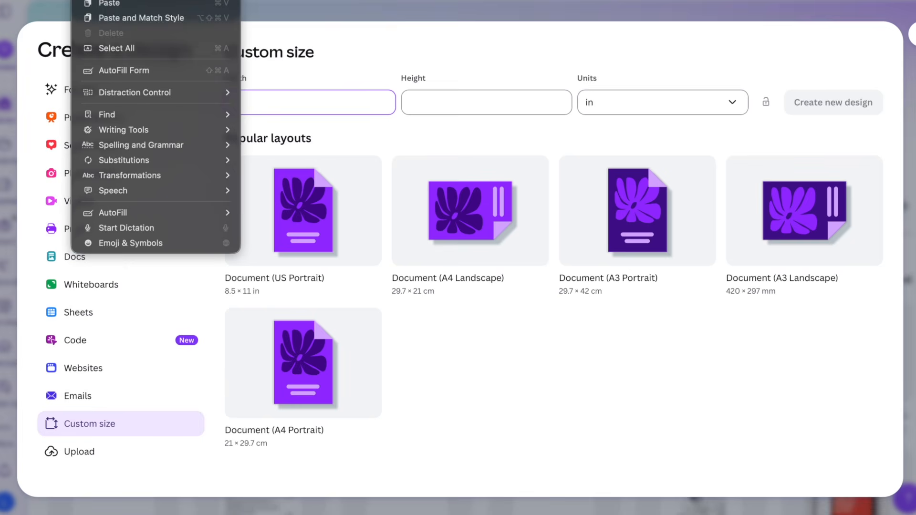
left_click(115, 4)
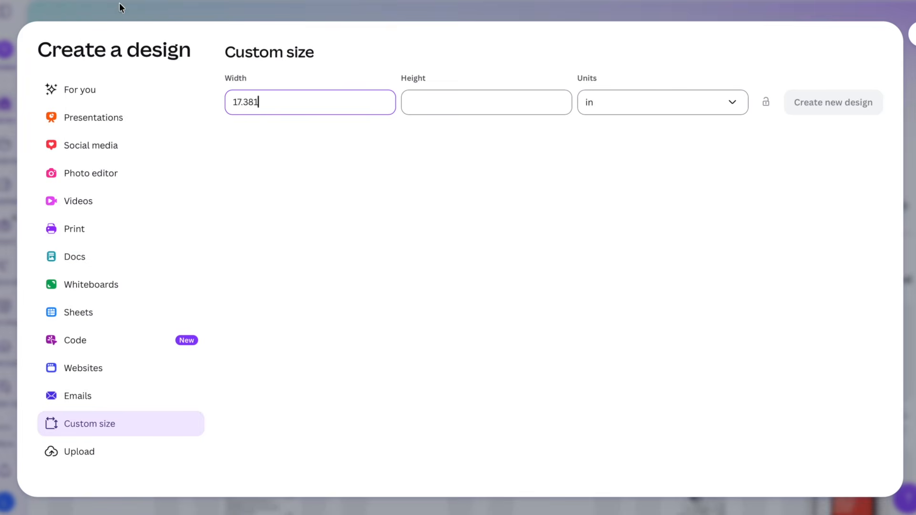
left_click(448, 103)
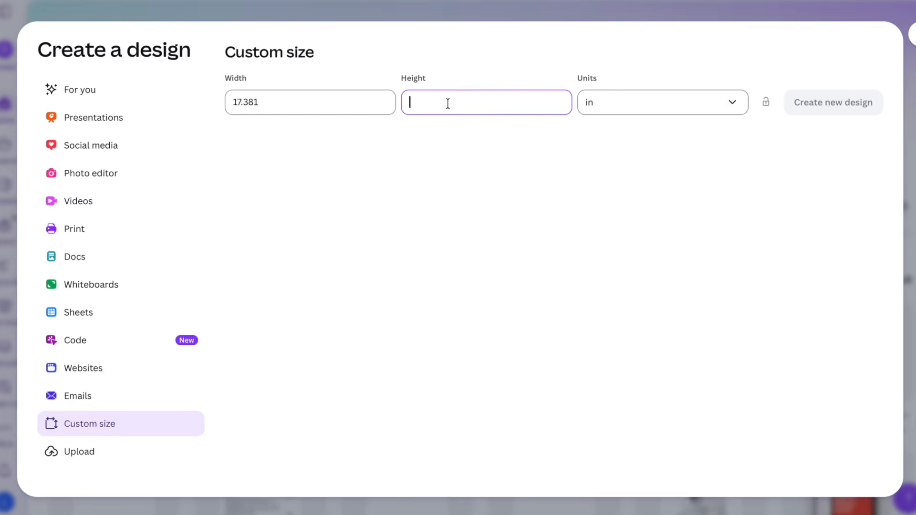
type("11.25")
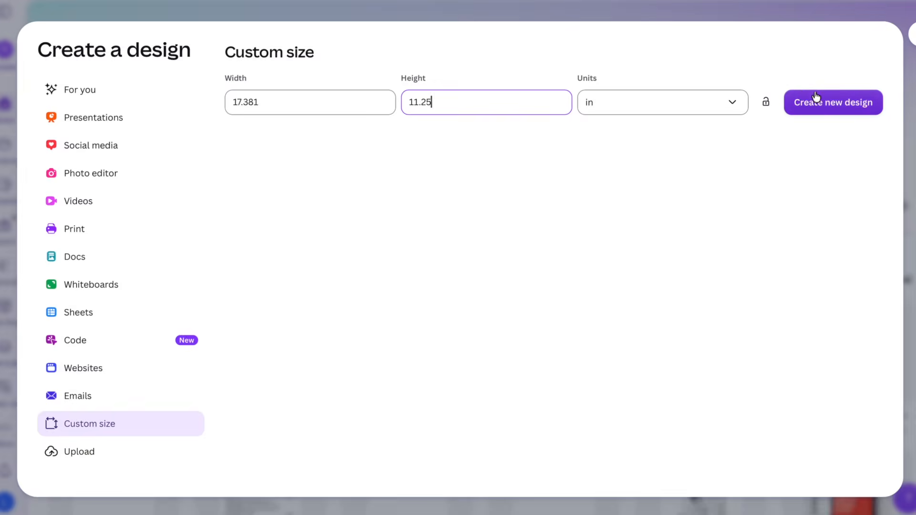
left_click(835, 107)
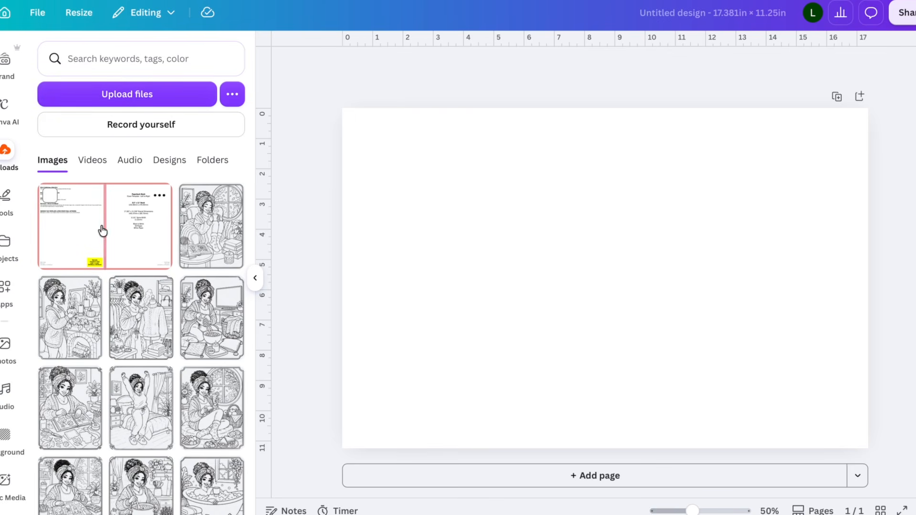
Add the uploaded Cozy Keisha front cover to the right half of the page and enlarge it to the full page height.
scroll(122, 293, "down", 3)
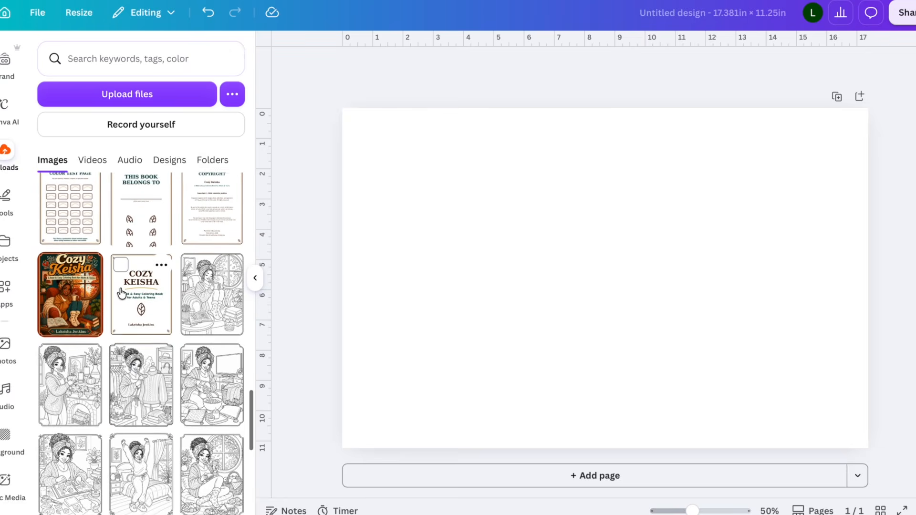
scroll(95, 334, "up", 2)
left_click(69, 382)
left_click_drag(605, 247, 768, 209)
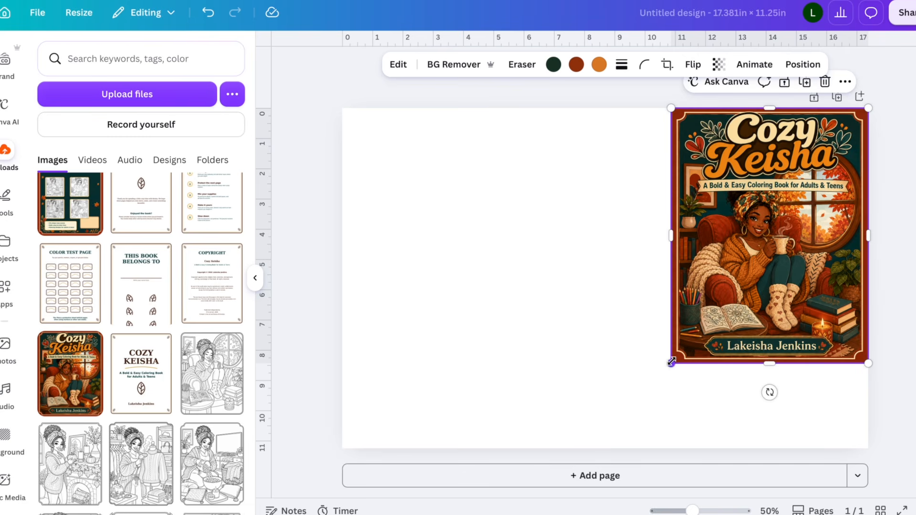
left_click_drag(671, 364, 611, 453)
Add the uploaded "Slow down. Get cozy." back cover to the left half of the page and enlarge it to the full page height.
scroll(141, 334, "up", 1)
left_click(70, 234)
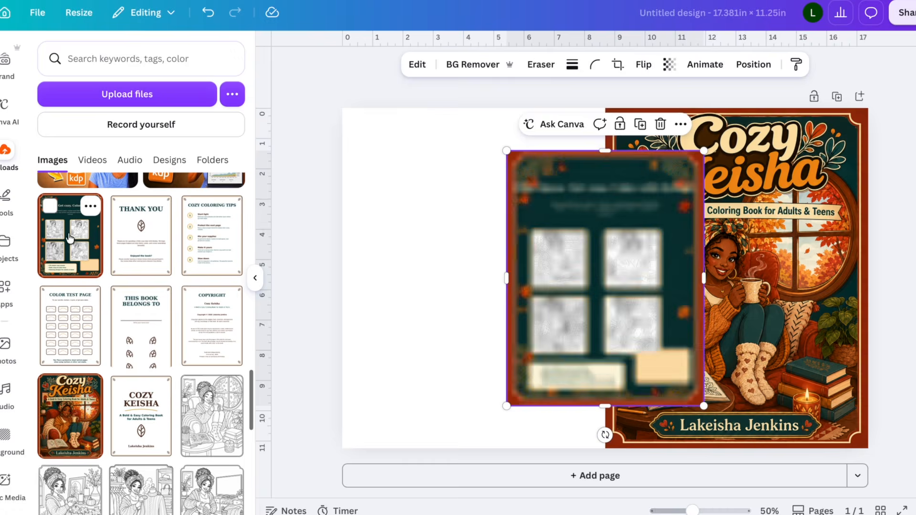
left_click_drag(568, 257, 438, 213)
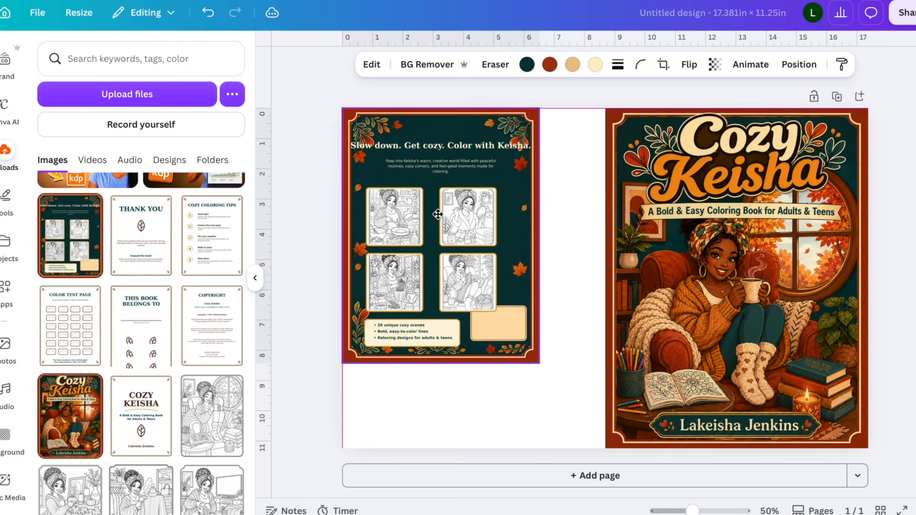
left_click_drag(539, 363, 582, 469)
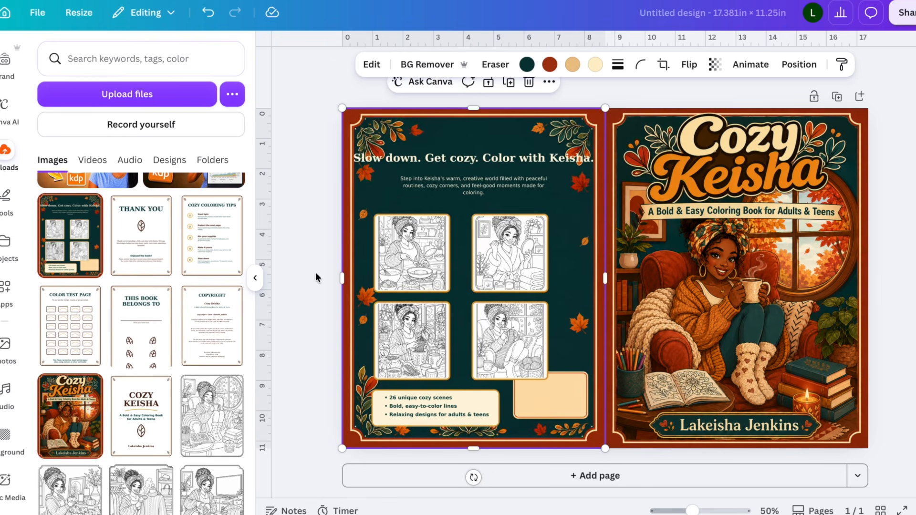
left_click(310, 268)
Add the uploaded KDP cover template over both covers and scale it to fill the whole page.
scroll(187, 258, "up", 5)
scroll(187, 258, "up", 5)
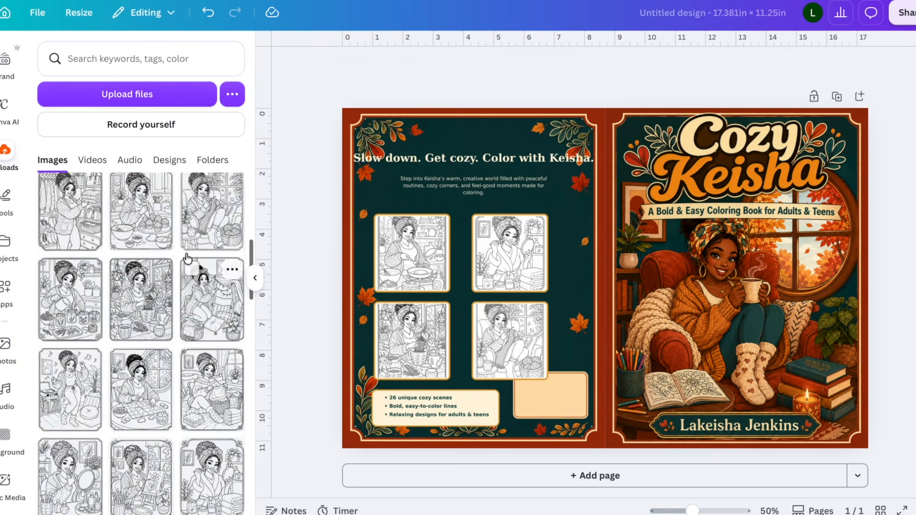
left_click(102, 230)
left_click_drag(528, 252, 452, 213)
left_click_drag(733, 362, 868, 448)
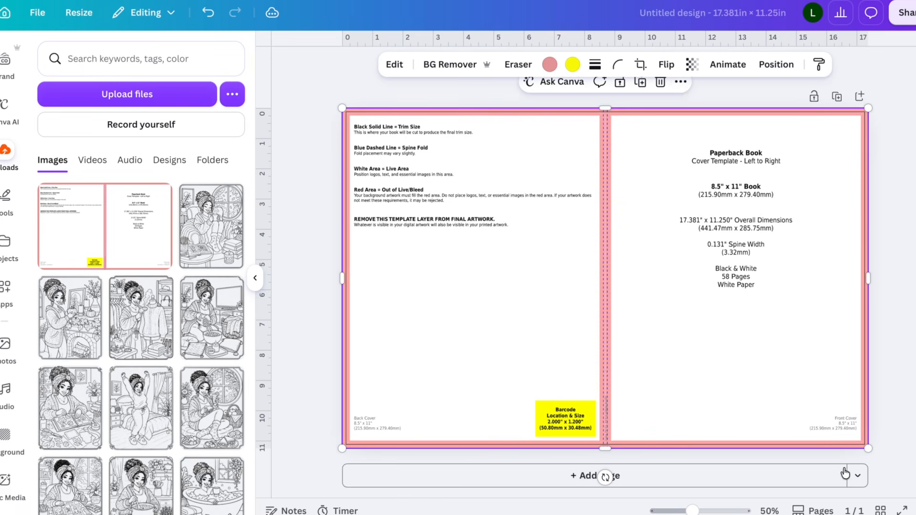
Make the KDP template overlay see-through and check the cover artwork against its bleed, spine and barcode guides.
left_click(692, 66)
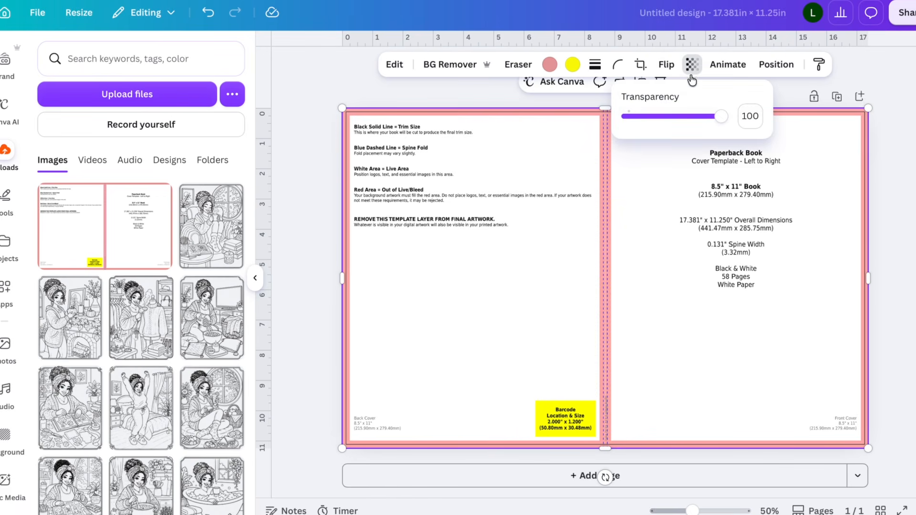
left_click_drag(719, 116, 700, 119)
scroll(838, 141, "up", 2)
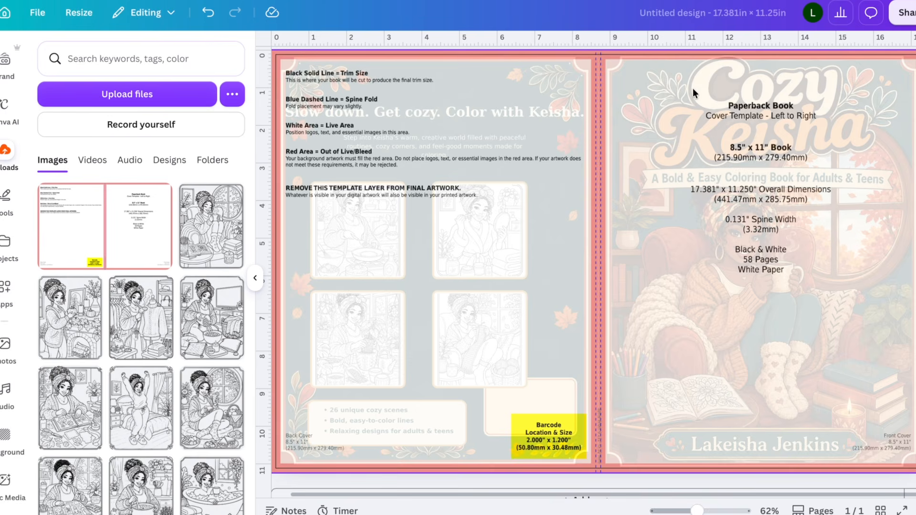
scroll(692, 87, "up", 2)
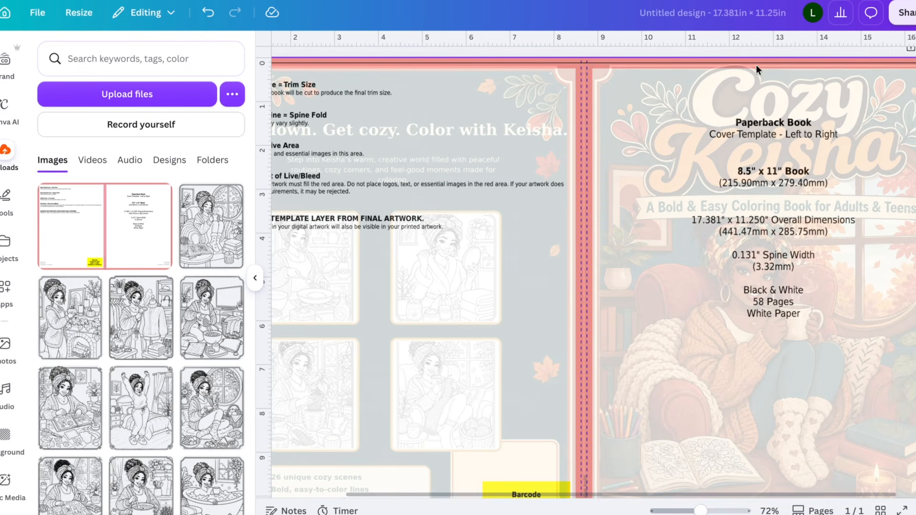
scroll(732, 65, "right", 2)
scroll(732, 66, "up", 2)
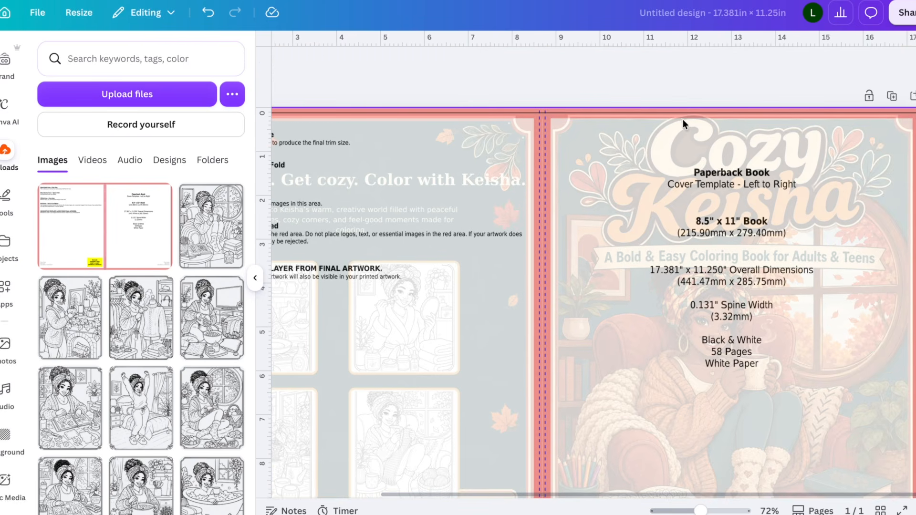
scroll(674, 116, "up", 1)
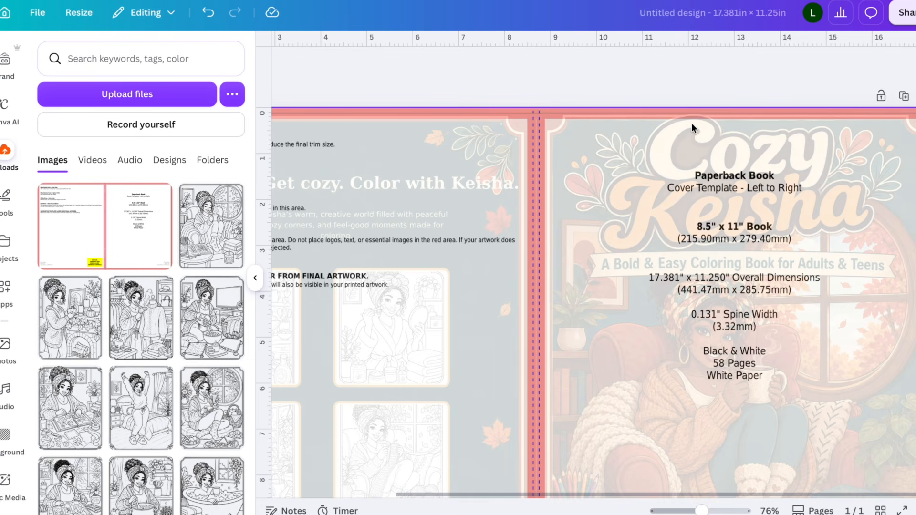
key("ctrl+minus")
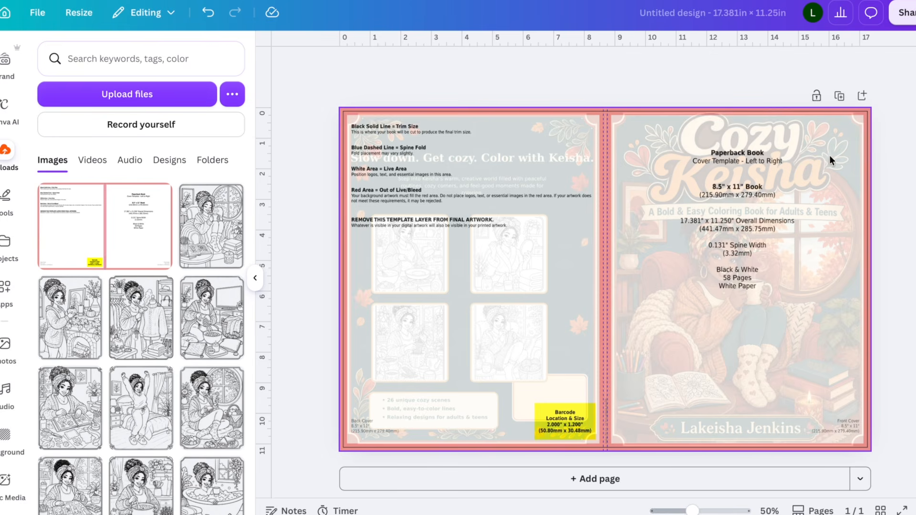
Crop the KDP template overlay back to just past the spine and scale the front cover down slightly, centered vertically beside the spine.
left_click(842, 230)
left_click_drag(869, 278, 685, 272)
left_click(809, 205)
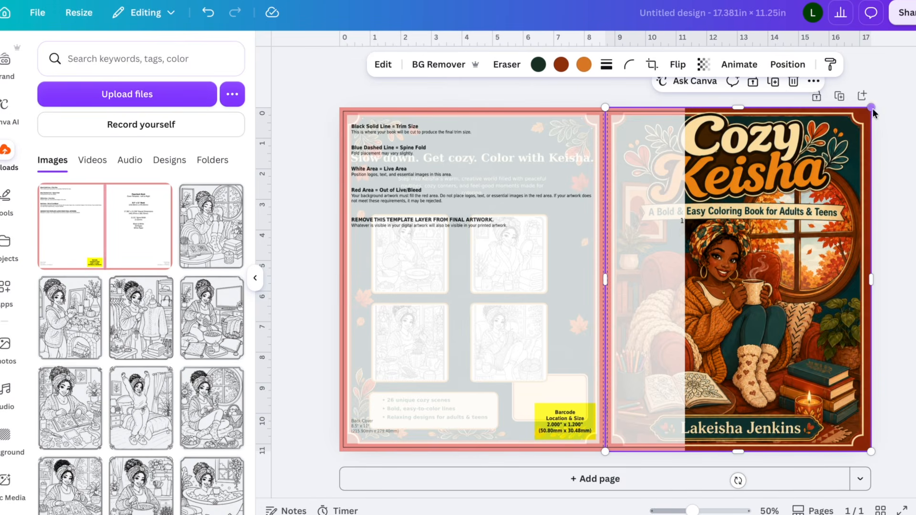
left_click_drag(871, 111, 831, 171)
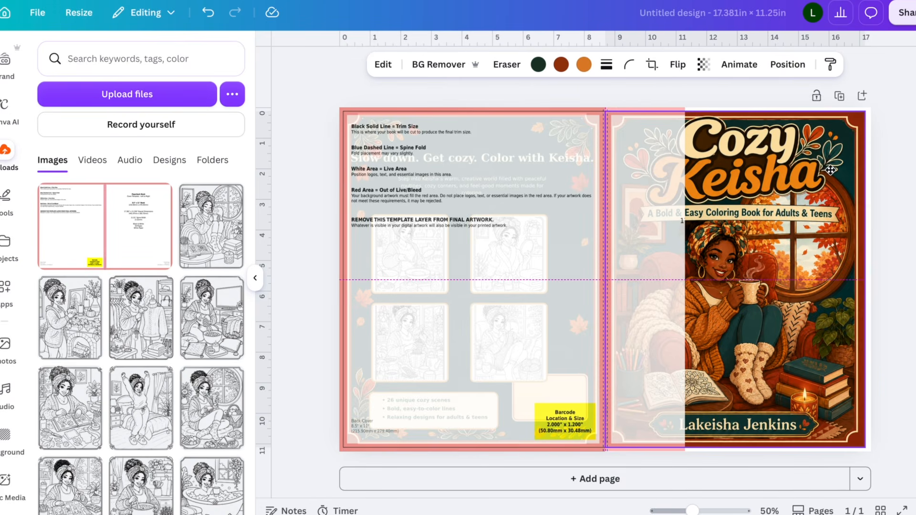
left_click(665, 174)
mouse_move(683, 279)
left_mouse_down()
mouse_move(851, 282)
mouse_move(680, 279)
left_mouse_up()
left_click(805, 191)
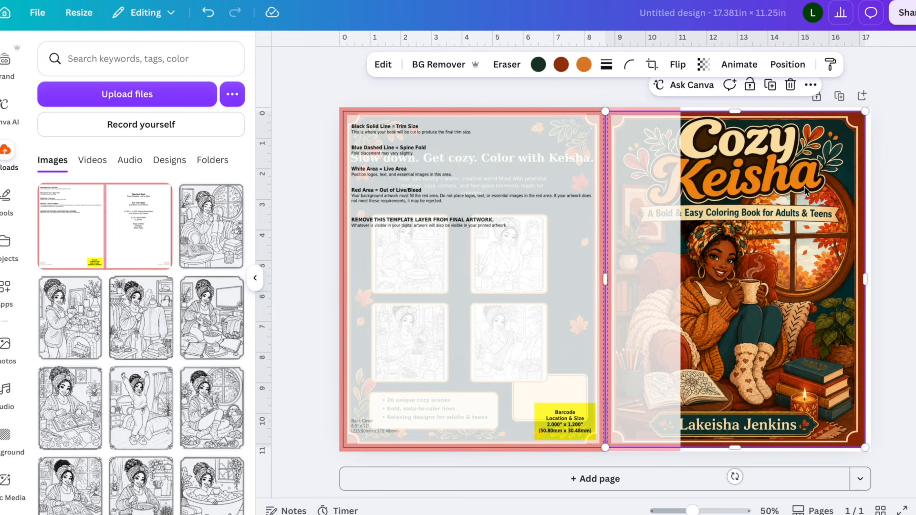
left_click_drag(865, 111, 860, 117)
left_click_drag(818, 165, 819, 161)
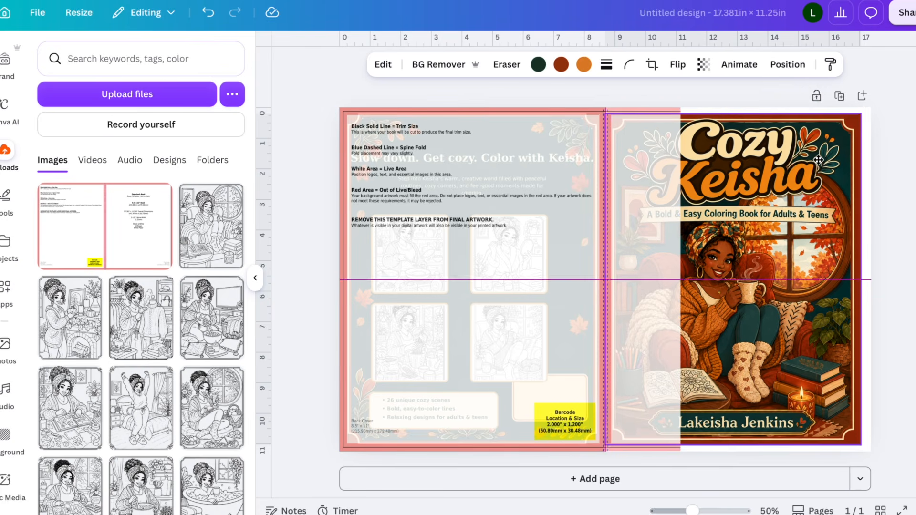
left_click(658, 175)
left_click_drag(681, 281, 622, 267)
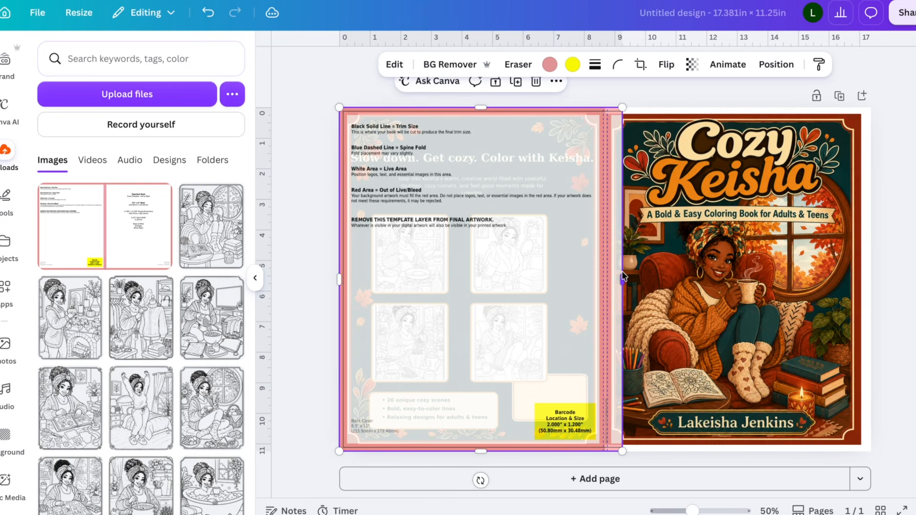
Fill the page background with the rust-red photo color from the front cover, comparing it with the tan and orange ones.
left_click(721, 116)
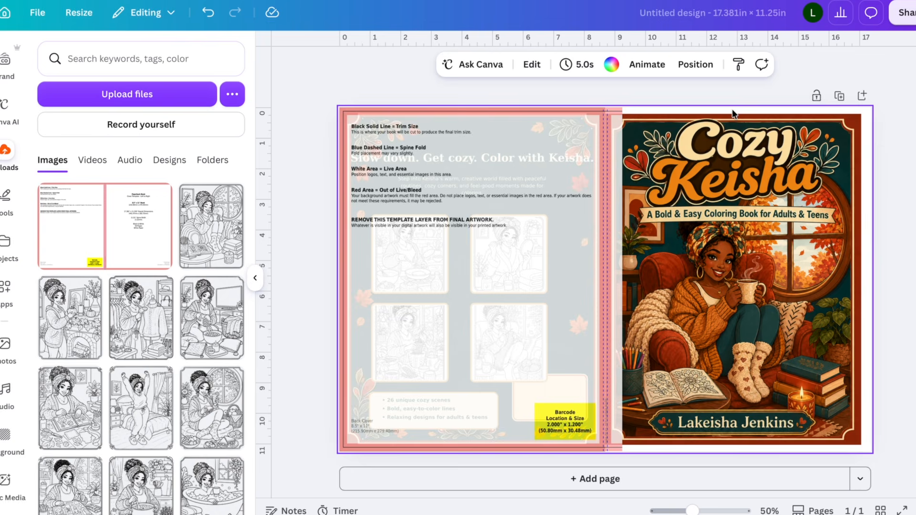
scroll(734, 116, "up", 3)
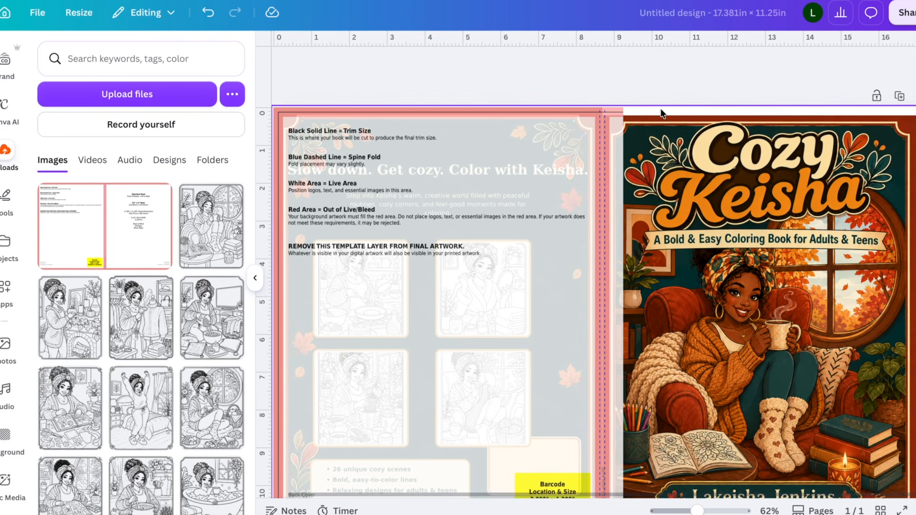
left_click(611, 66)
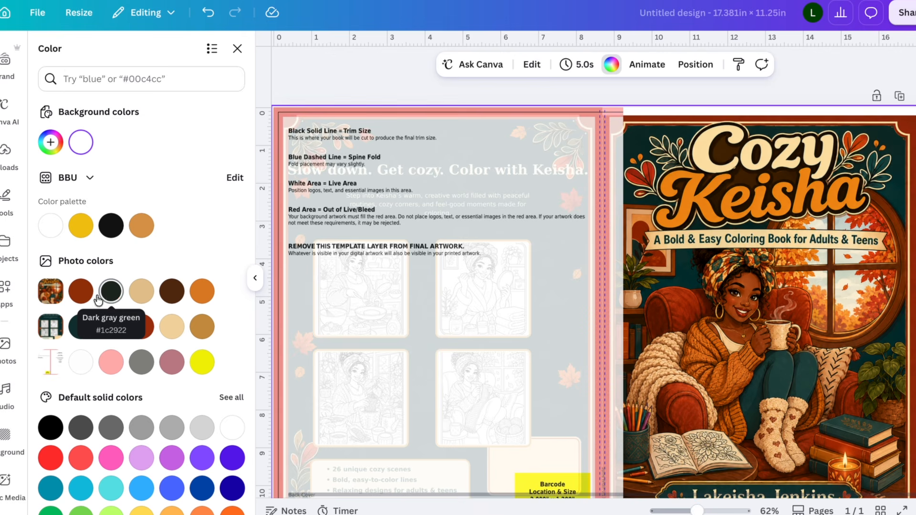
left_click(81, 294)
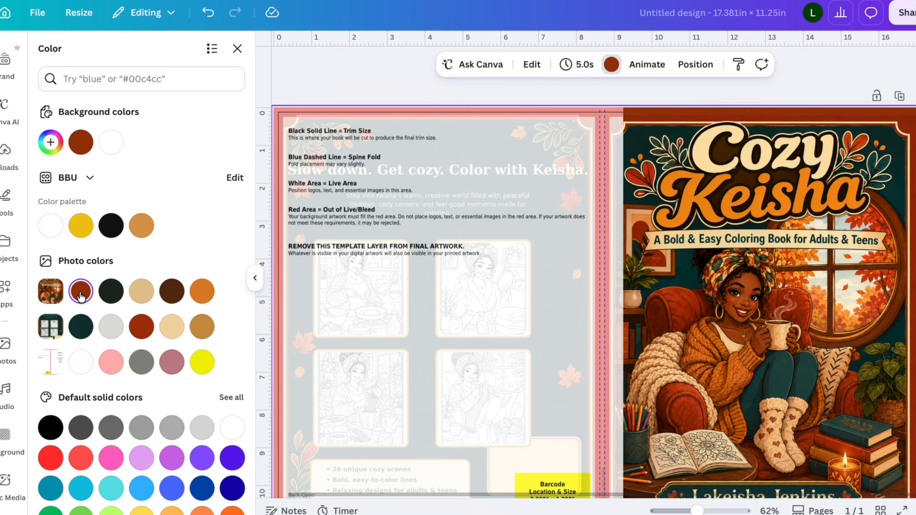
scroll(482, 273, "down", 2)
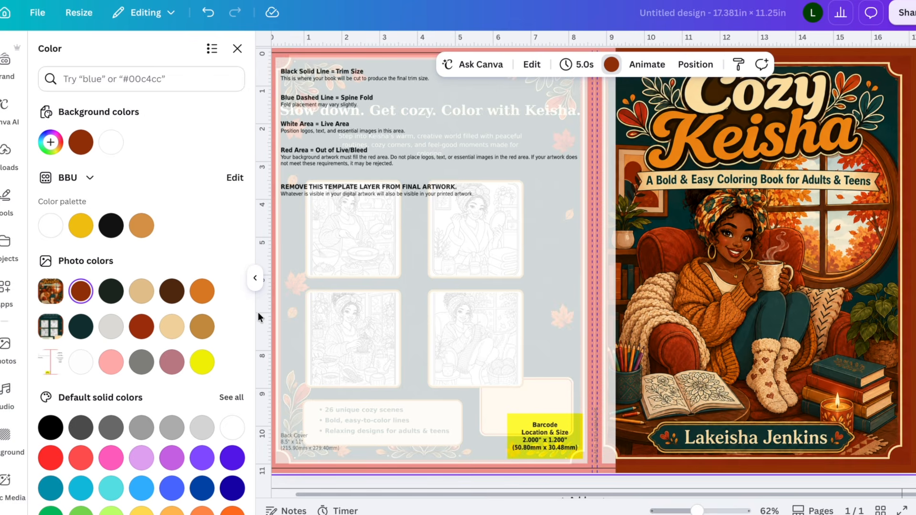
left_click(143, 293)
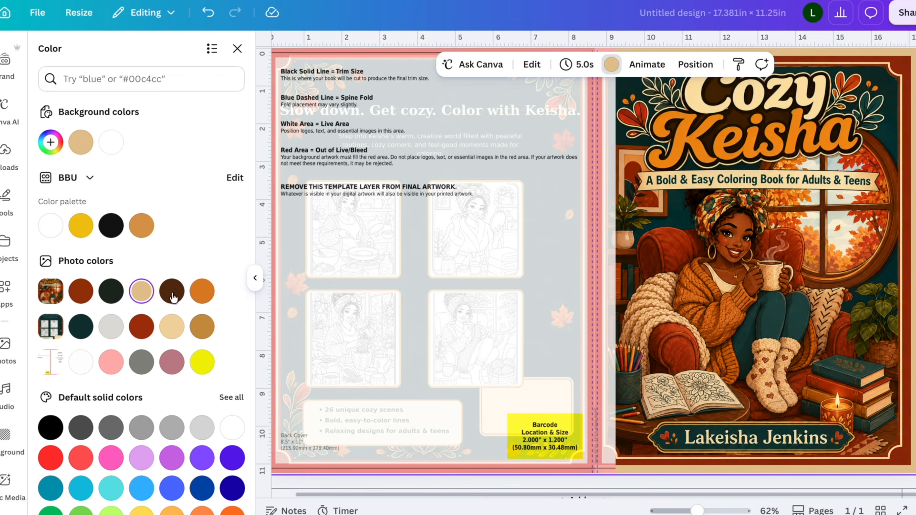
left_click(202, 292)
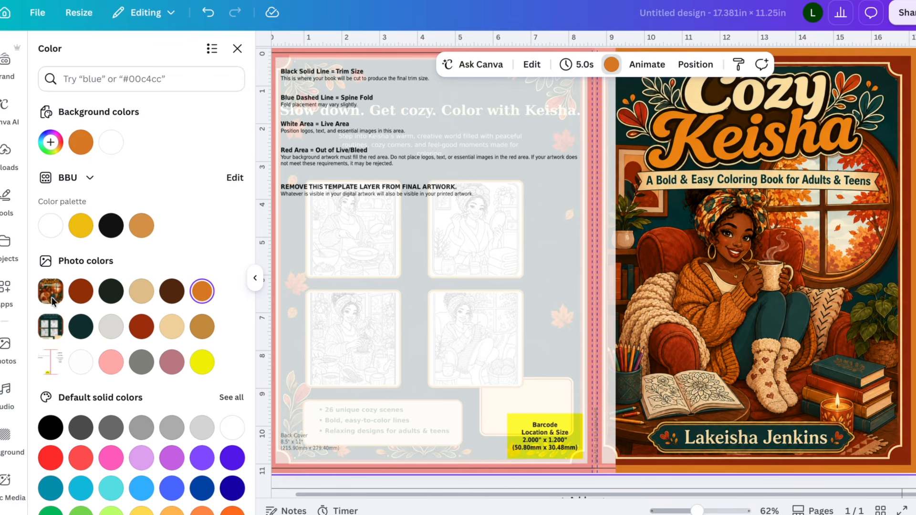
left_click(75, 295)
Extend the template overlay back over the full page to check the front cover against the guides, and delete the overlay.
left_click(611, 261)
left_click_drag(616, 261, 906, 288)
scroll(851, 299, "up", 1)
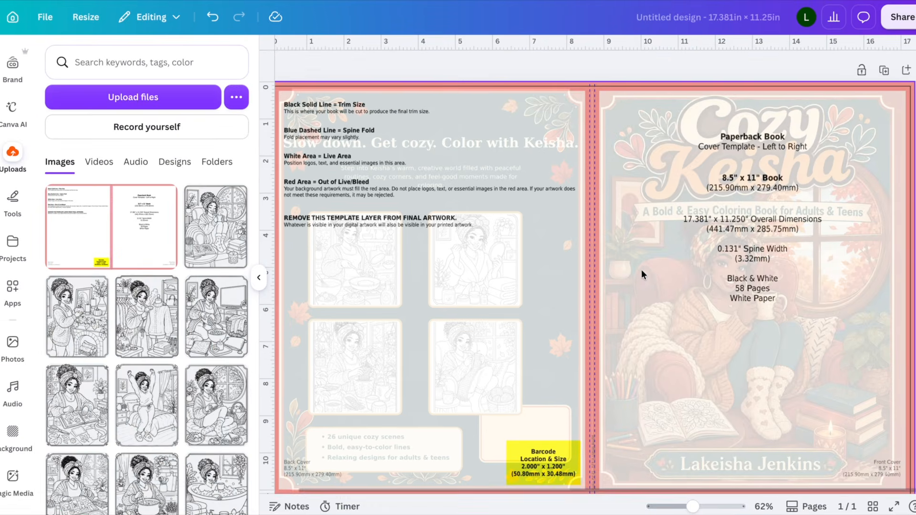
left_click(641, 270)
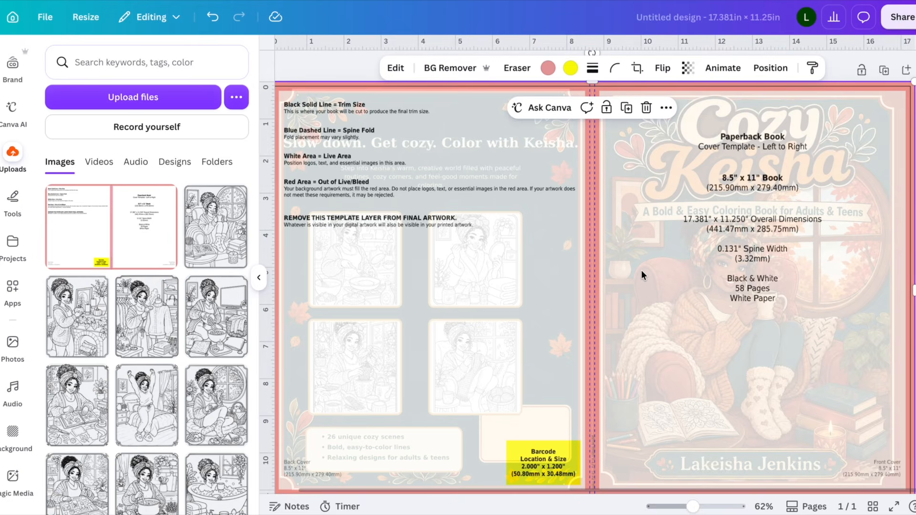
key("Delete")
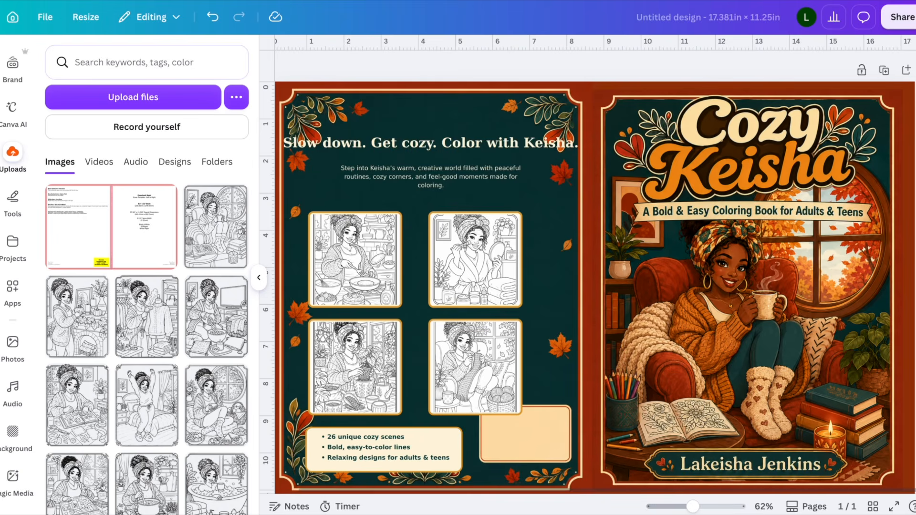
Name the design "Cozy Keisha Cover" and download it as a PDF.
scroll(588, 275, "down", 1)
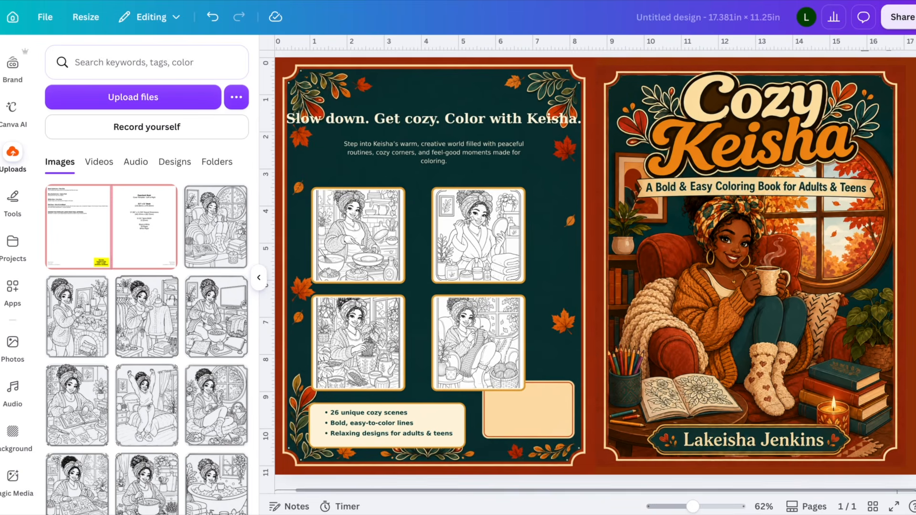
scroll(588, 274, "up", 1)
scroll(641, 269, "up", 2)
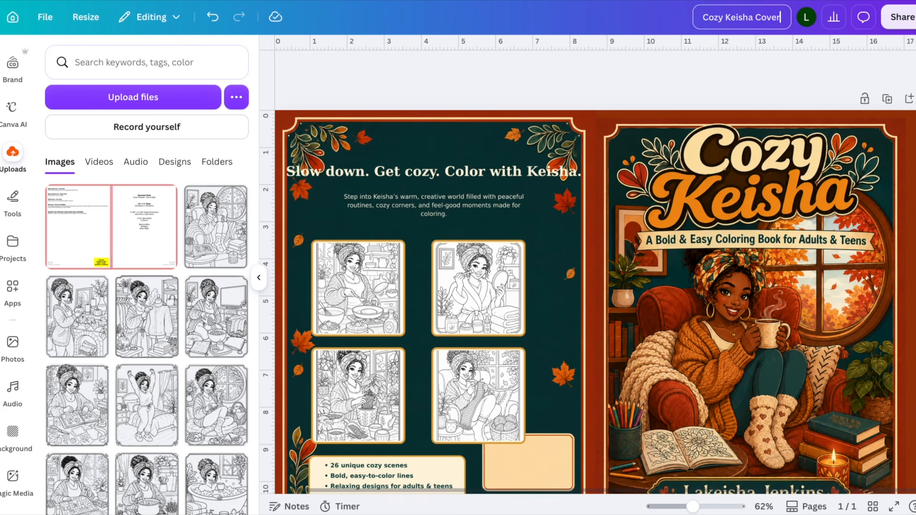
left_click(901, 19)
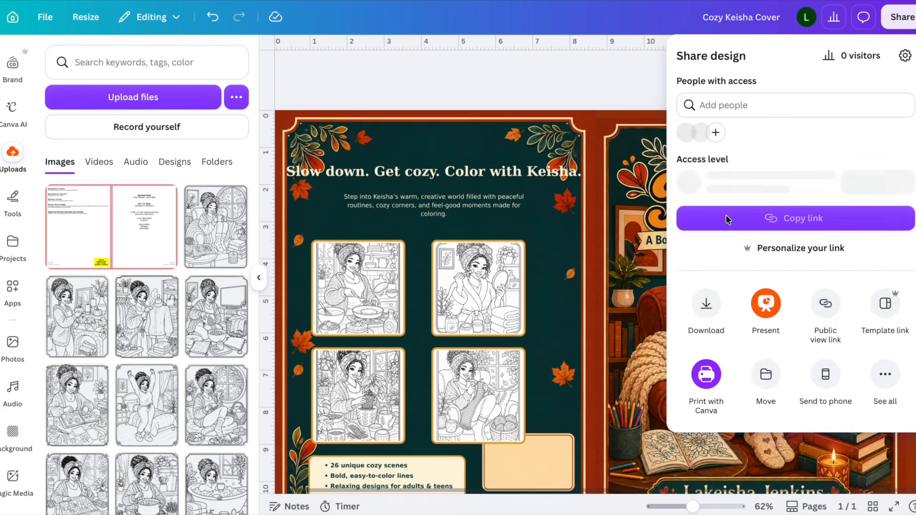
left_click(709, 352)
left_click(765, 101)
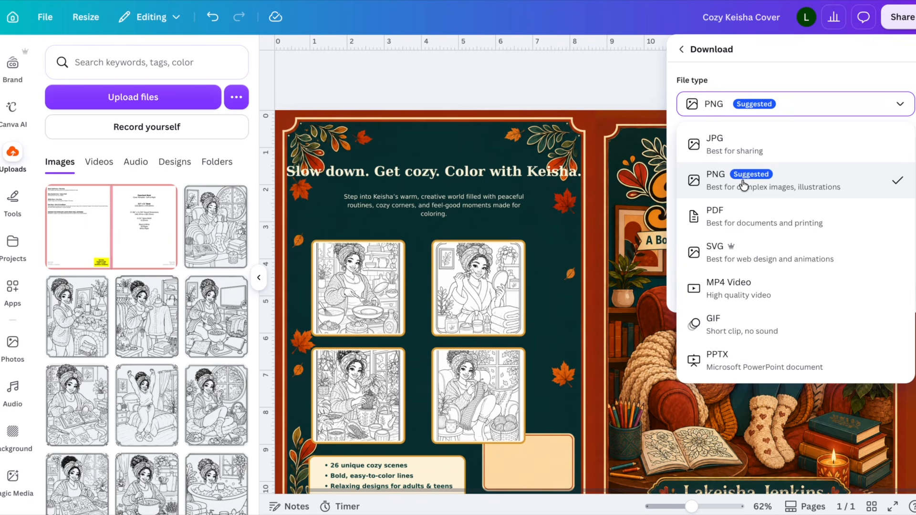
left_click(741, 215)
left_click(901, 186)
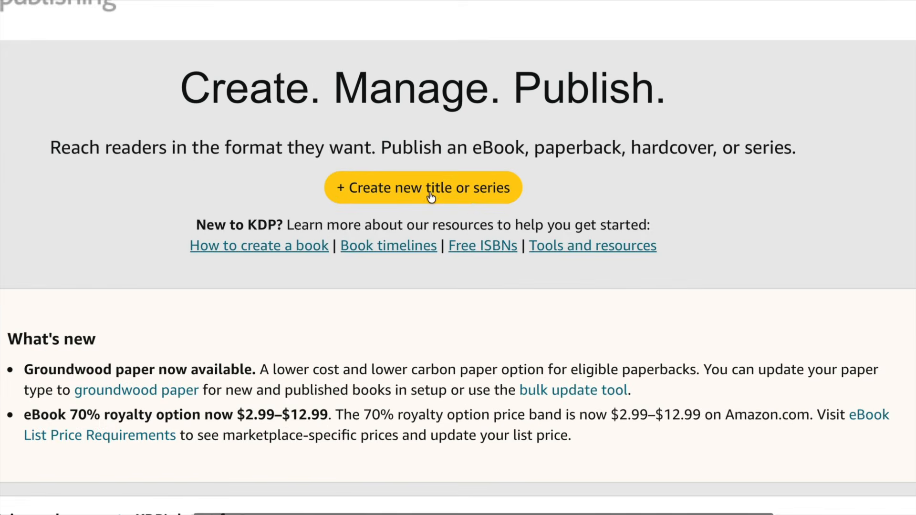
Switch to Kindle Direct Publishing and create a new paperback title for the Cozy Keisha book.
left_click(462, 181)
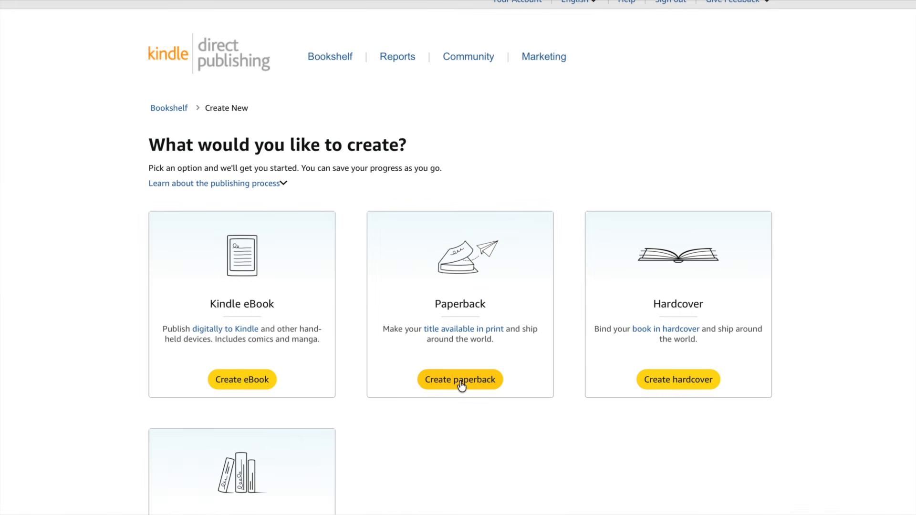
left_click(460, 381)
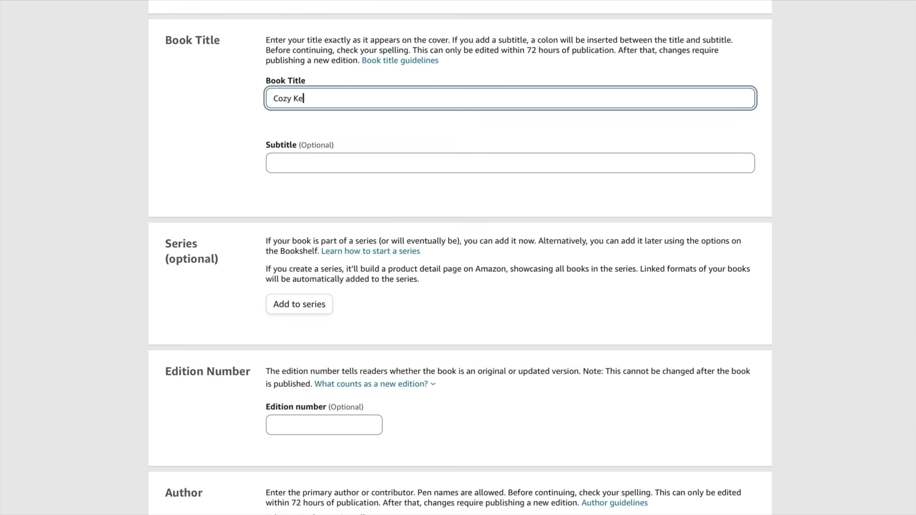
Go through the paperback setup form and answer Yes to using AI tools in creating the book's content.
scroll(438, 265, "down", 20)
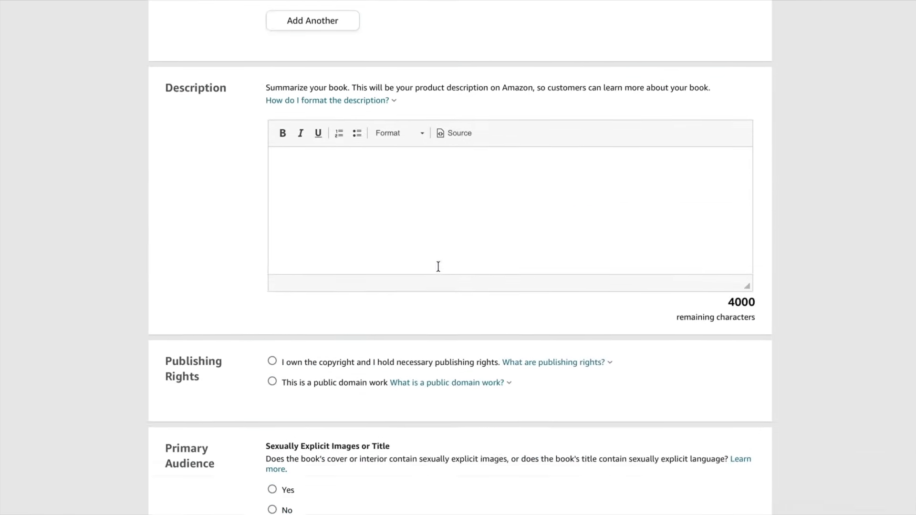
scroll(438, 270, "up", 20)
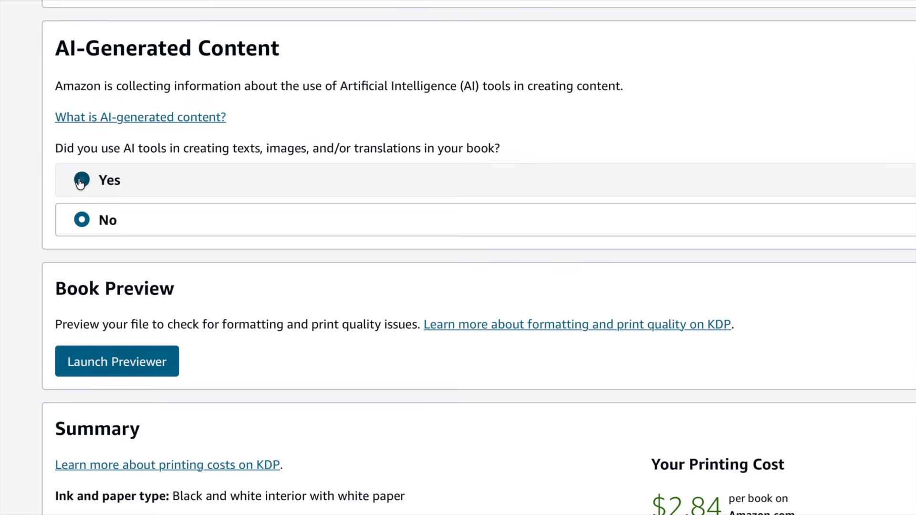
left_click(81, 180)
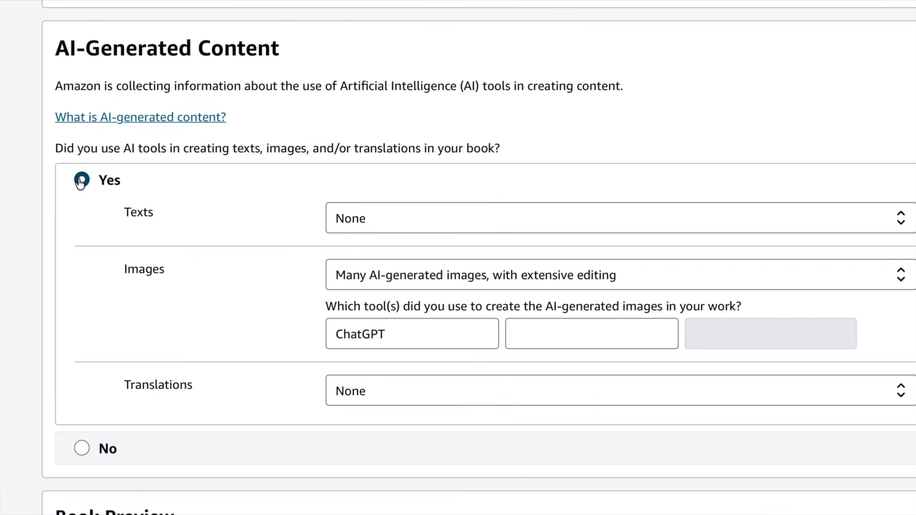